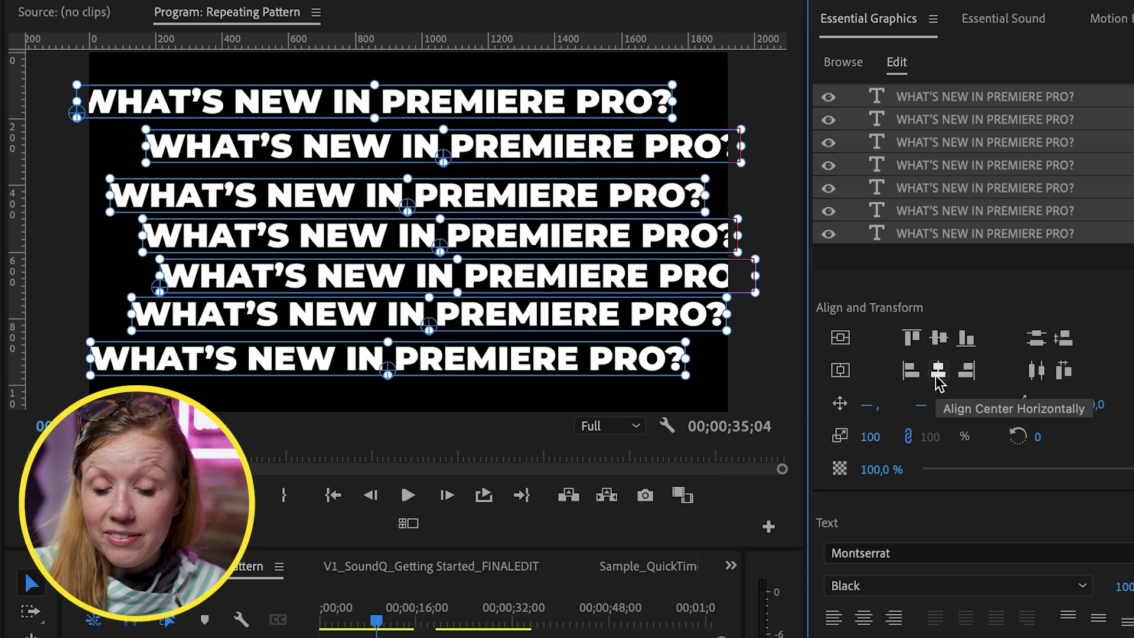
Centre the seven text lines horizontally in the frame, undoing the accidental collapse onto one row
{"action": "left_click", "coordinate": [936, 378]}
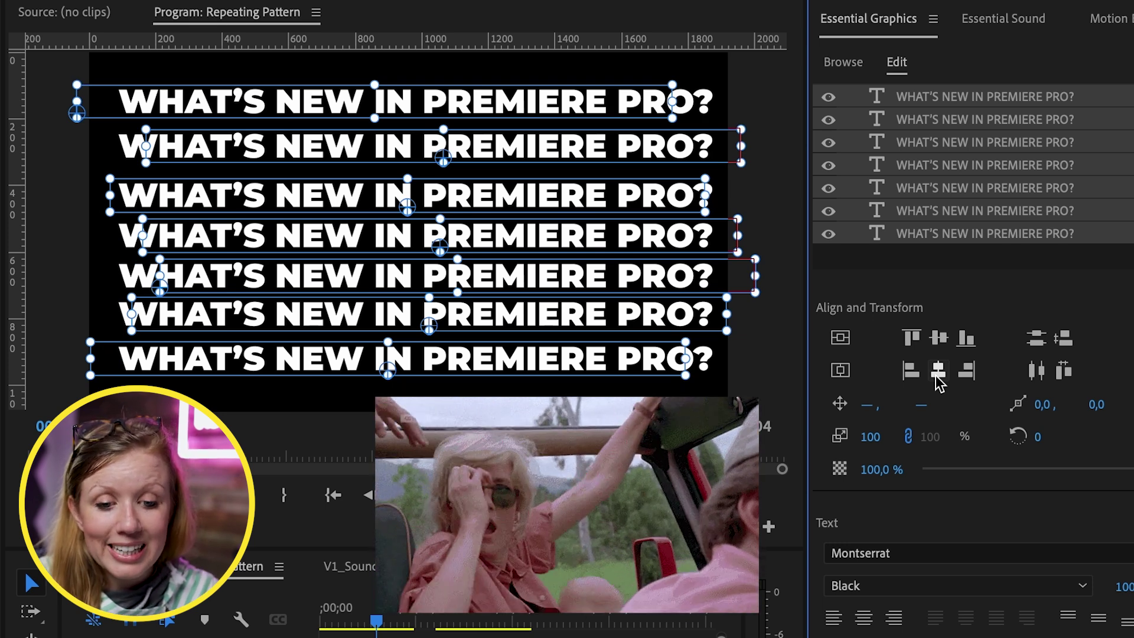
{"action": "left_click", "coordinate": [841, 373]}
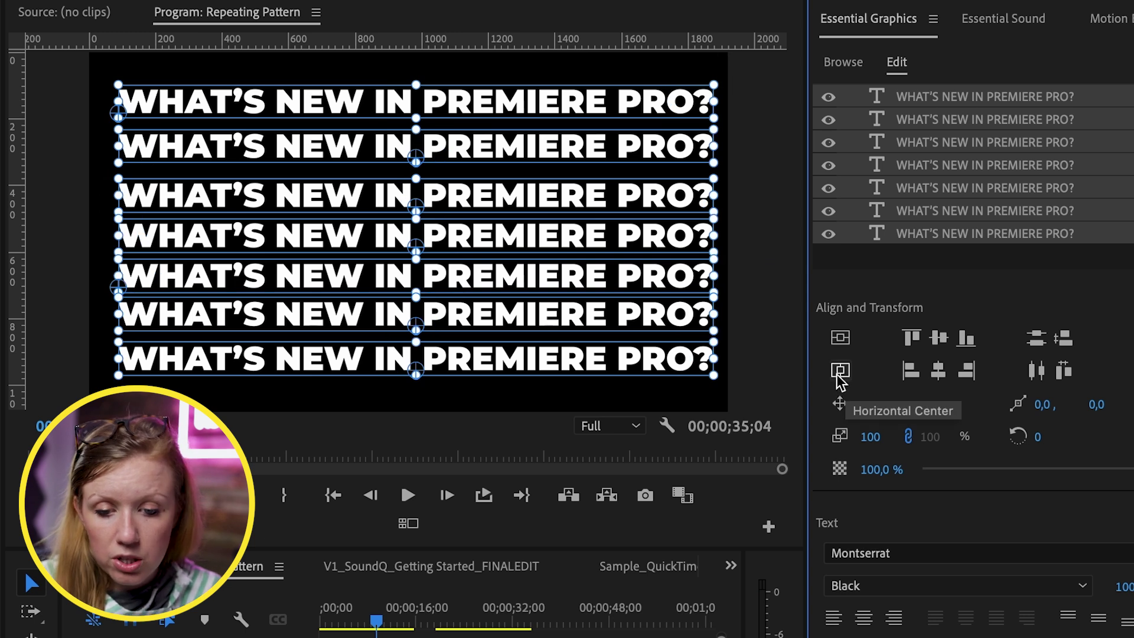
{"action": "left_click", "coordinate": [839, 377]}
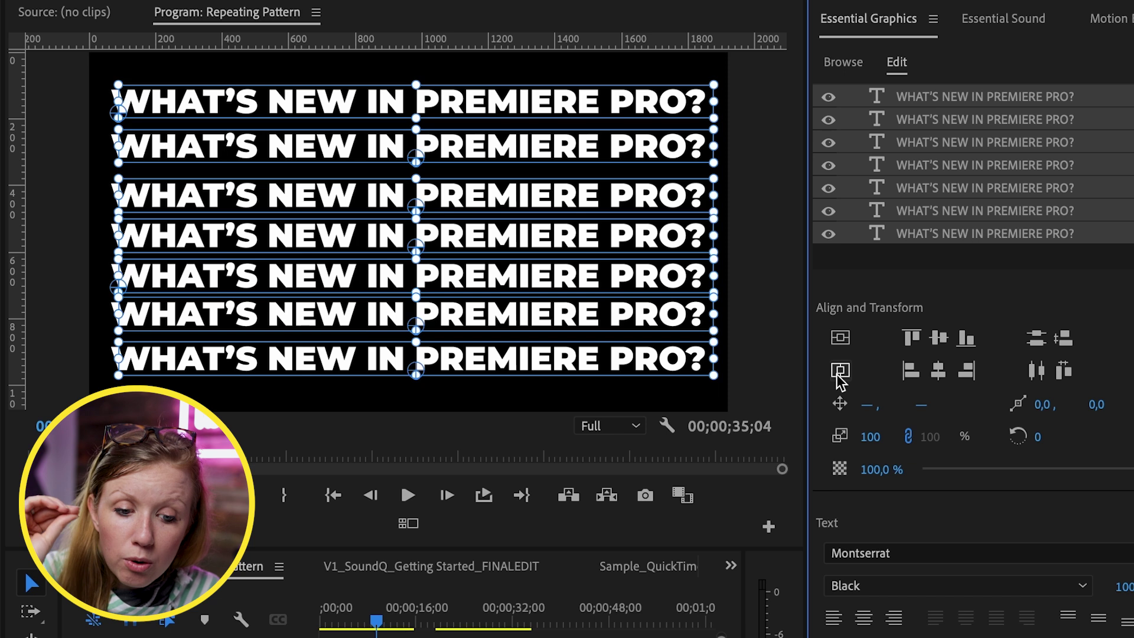
{"action": "left_click", "coordinate": [841, 339]}
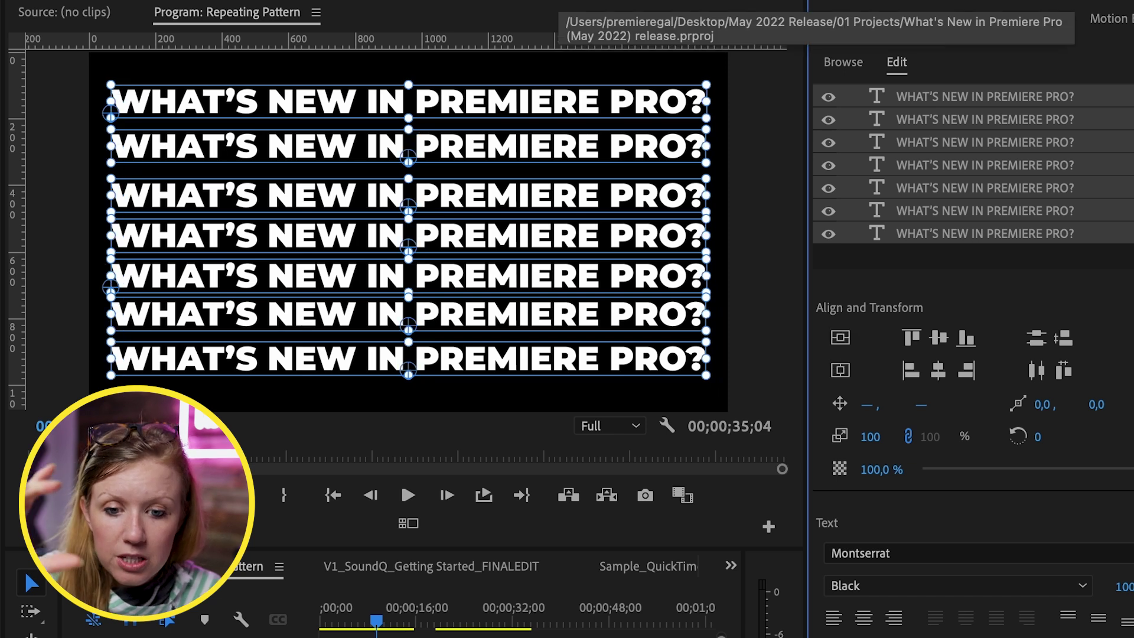
{"action": "left_click", "coordinate": [839, 340]}
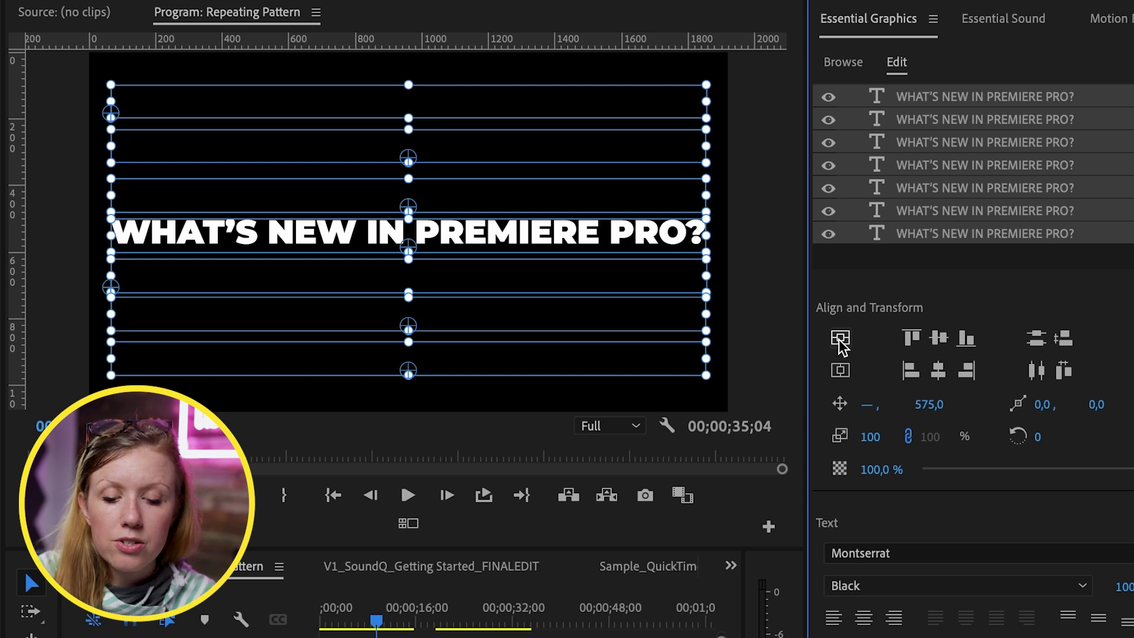
{"action": "key", "text": "ctrl+z"}
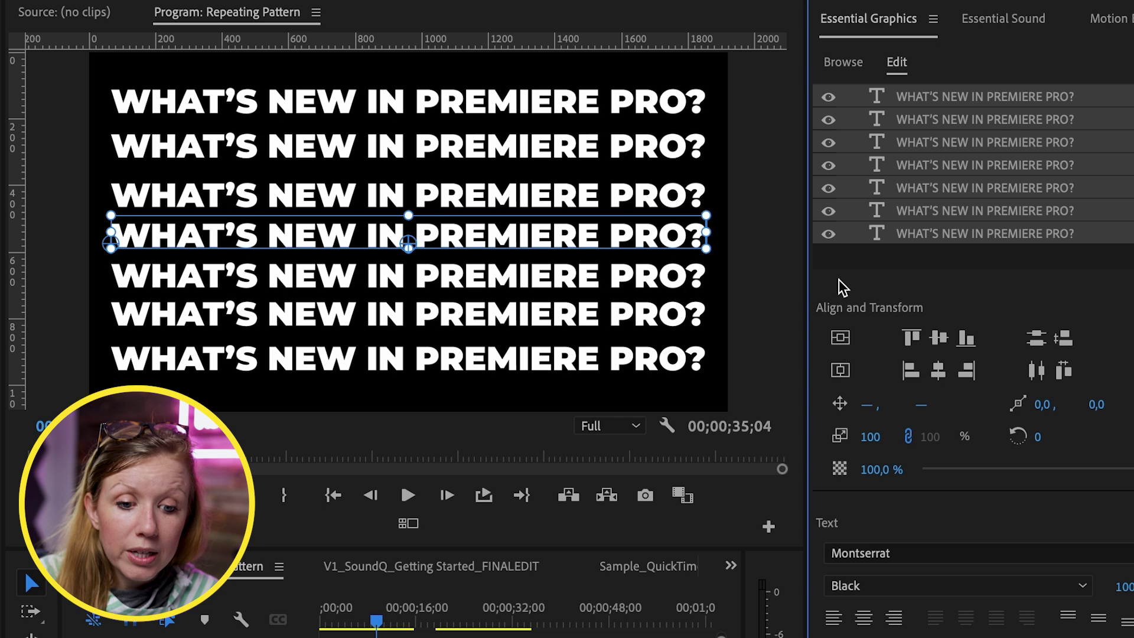
Reselect all seven text layers and distribute them evenly top to bottom
{"action": "left_click", "coordinate": [916, 262]}
{"action": "left_click", "coordinate": [930, 99]}
{"action": "left_click", "coordinate": [912, 236], "text": "shift"}
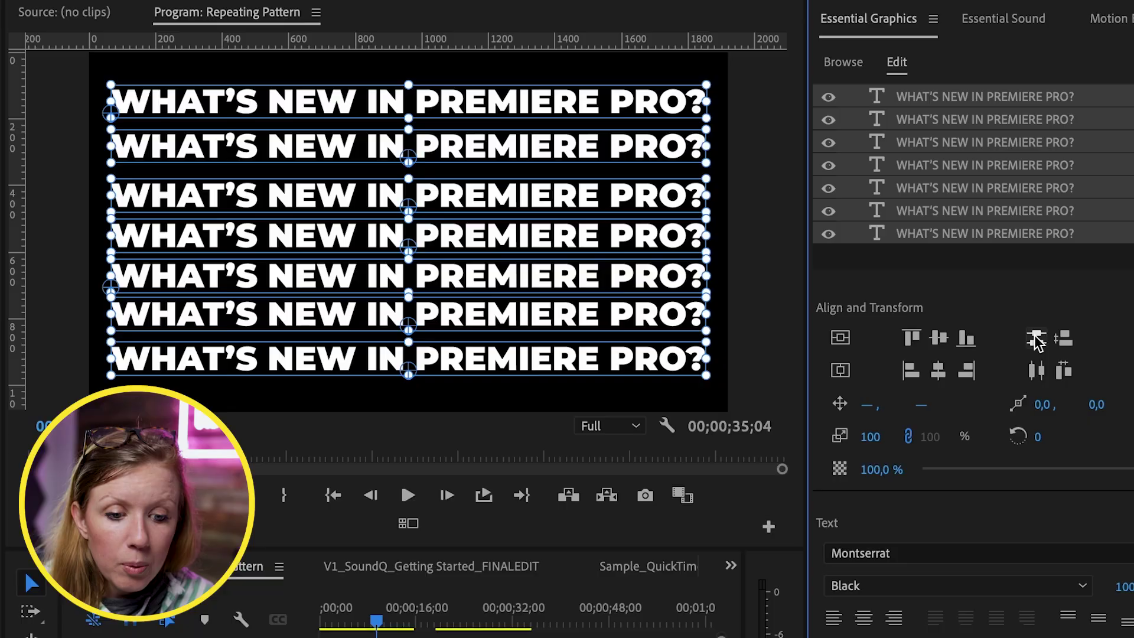
{"action": "left_click", "coordinate": [1034, 339]}
{"action": "left_click", "coordinate": [488, 118]}
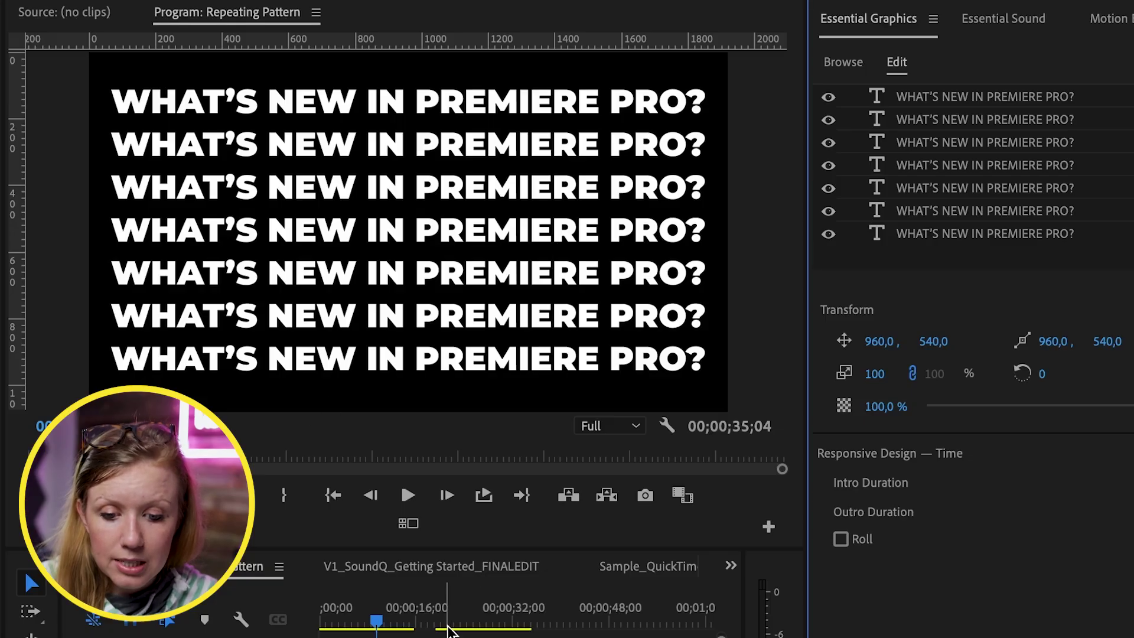
Check the grey-to-white shade of the first five text layers, then play the animation from about 19 seconds
{"action": "left_click_drag", "start_coordinate": [449, 629], "coordinate": [460, 625]}
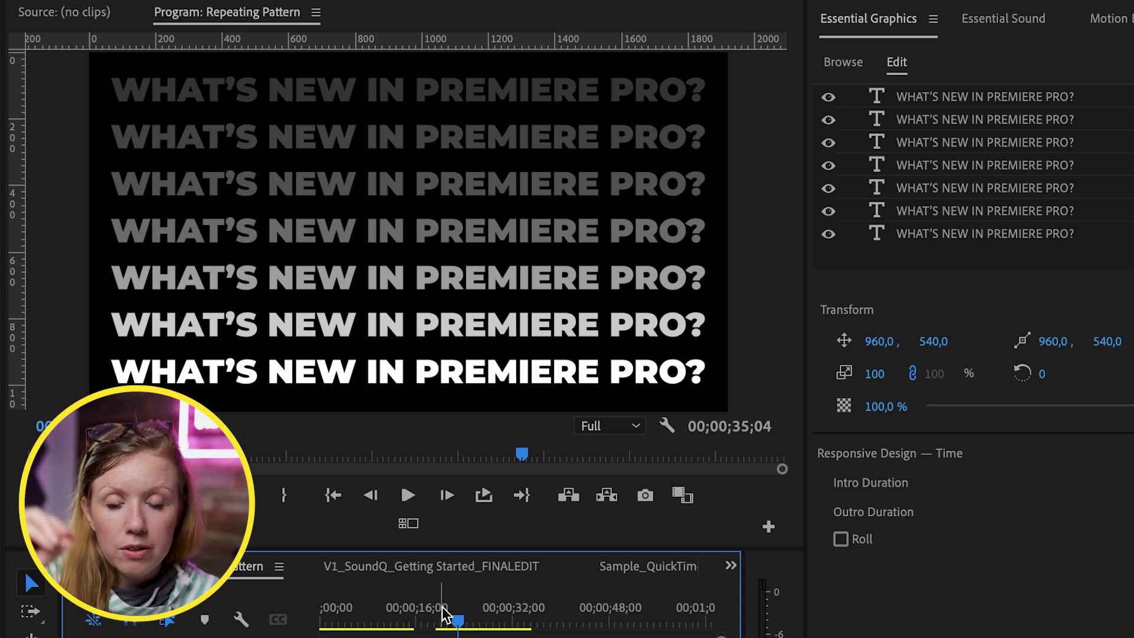
{"action": "left_click", "coordinate": [954, 100]}
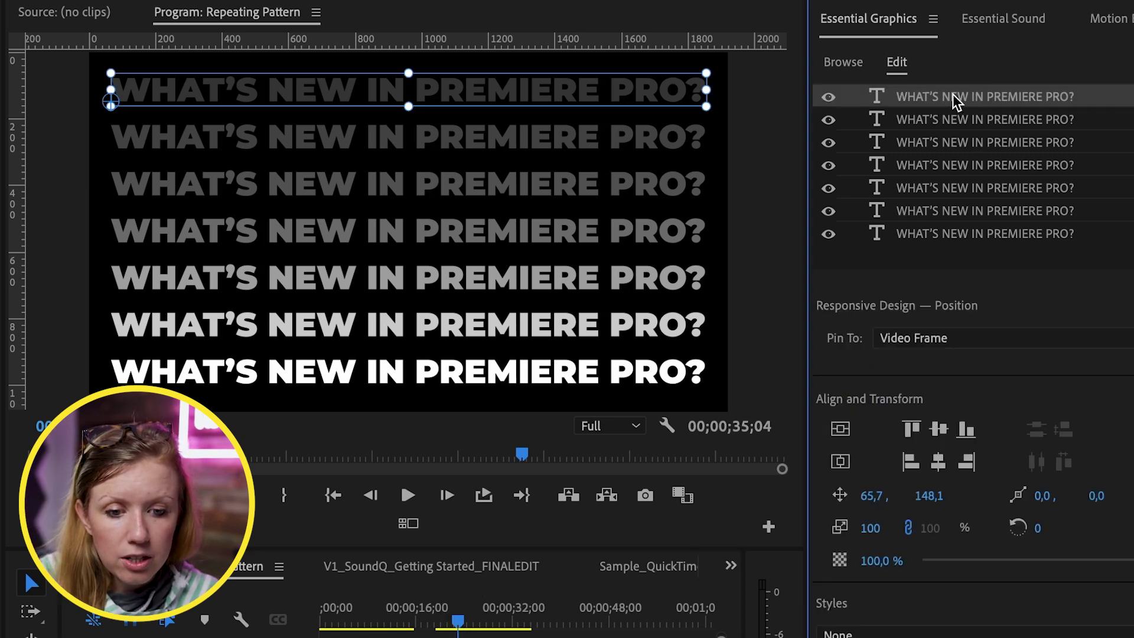
{"action": "left_click", "coordinate": [942, 123]}
{"action": "left_click", "coordinate": [941, 144]}
{"action": "left_click", "coordinate": [939, 168]}
{"action": "left_click", "coordinate": [939, 190]}
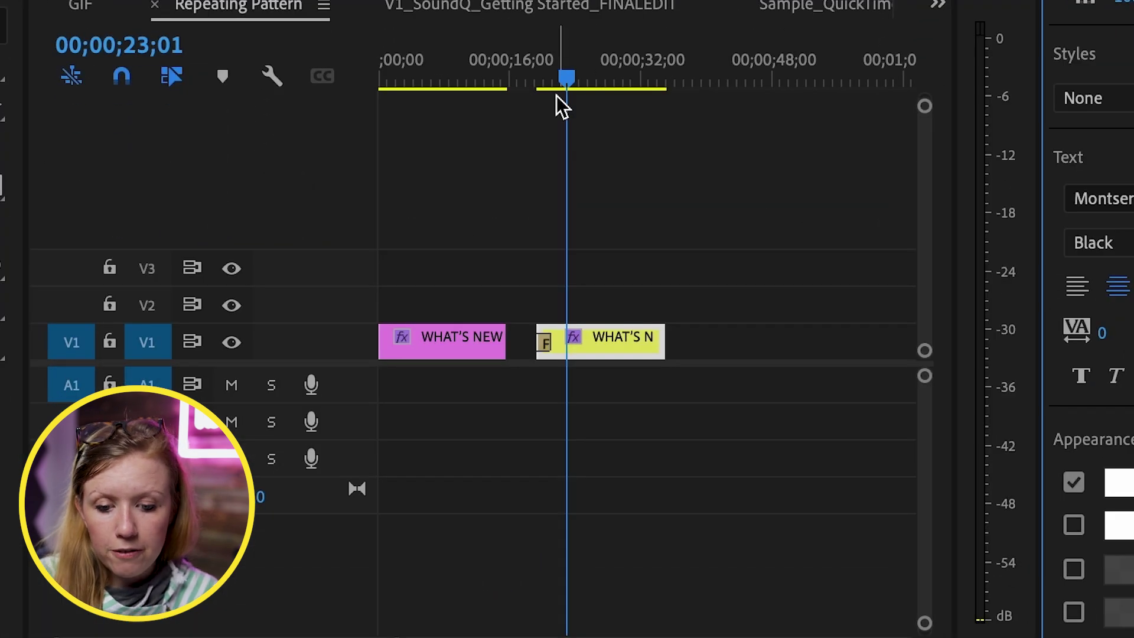
{"action": "mouse_move", "coordinate": [557, 96]}
{"action": "left_mouse_down"}
{"action": "mouse_move", "coordinate": [539, 81]}
{"action": "mouse_move", "coordinate": [536, 98]}
{"action": "left_mouse_up"}
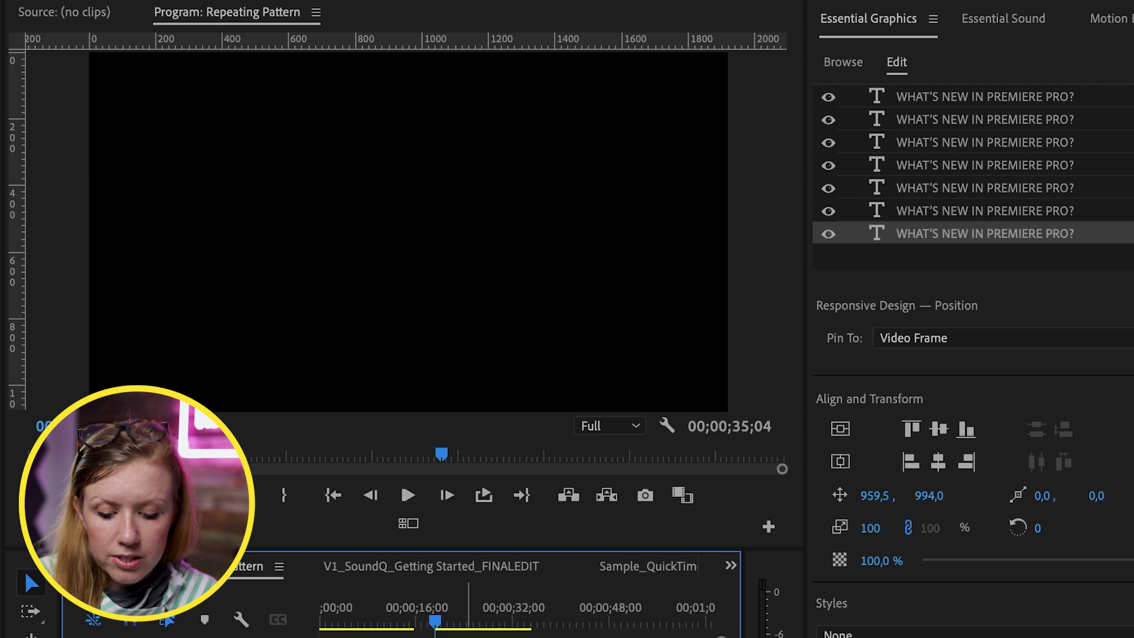
{"action": "key", "text": "space"}
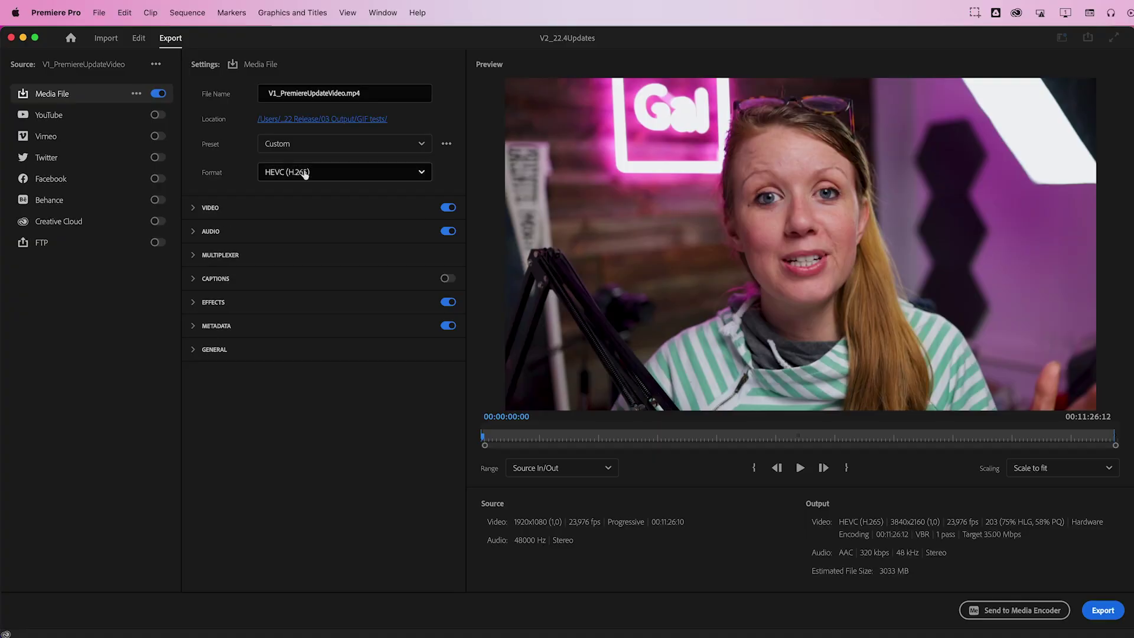
Review the export format list with HEVC (H.265) chosen, then expand the VIDEO settings section
{"action": "left_click", "coordinate": [334, 173]}
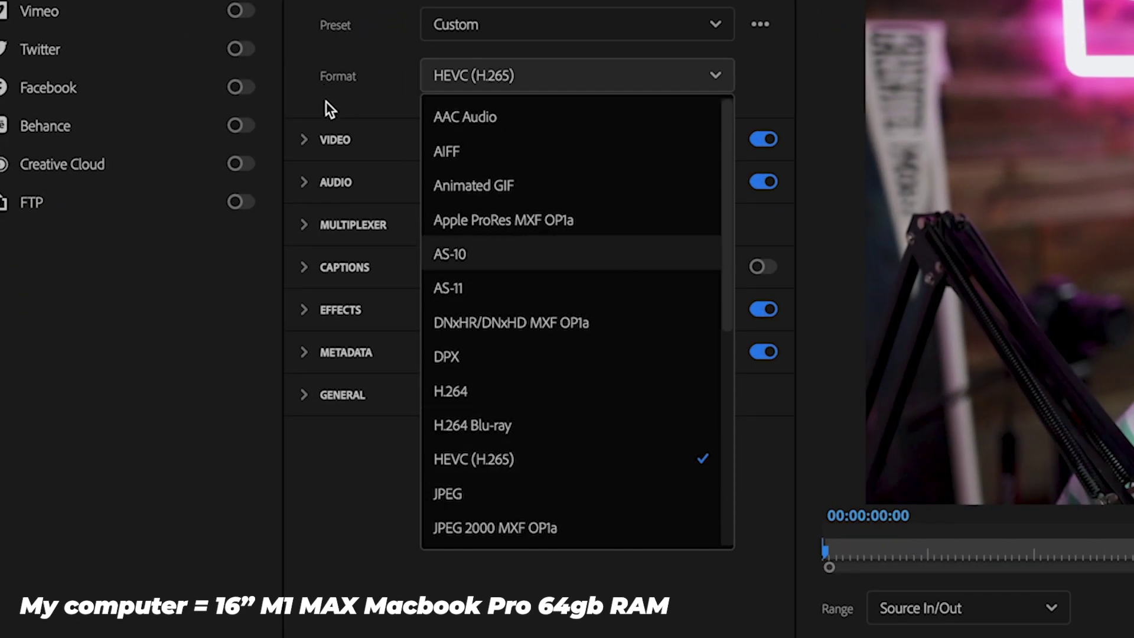
{"action": "left_click", "coordinate": [304, 140]}
{"action": "left_click", "coordinate": [304, 140]}
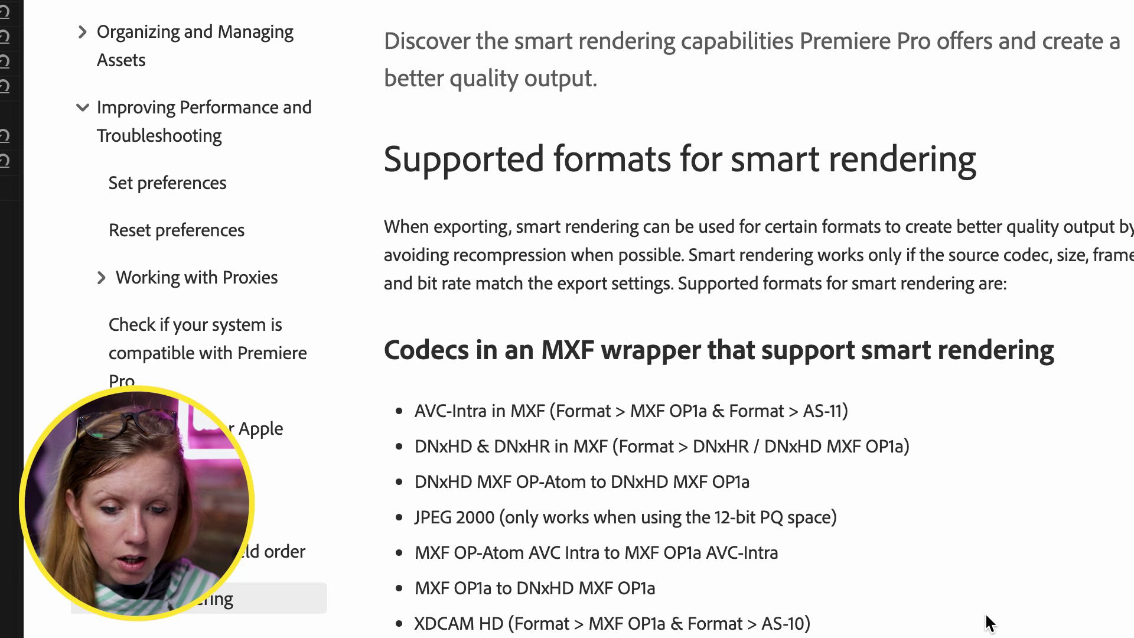
{"action": "scroll", "coordinate": [990, 623], "scroll_direction": "down", "scroll_amount": 3}
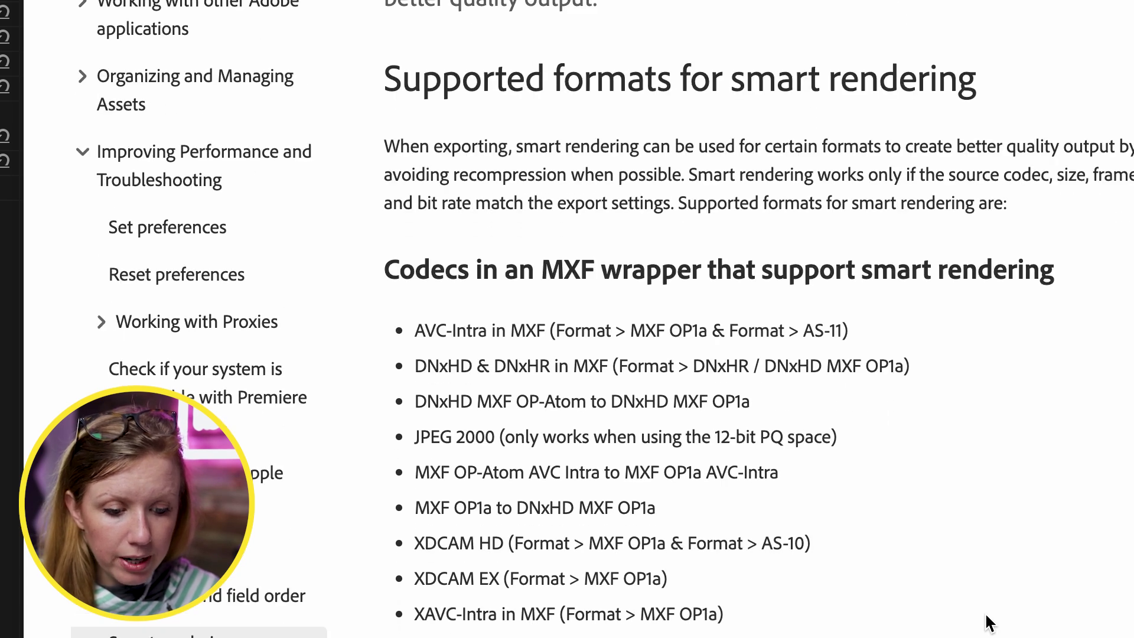
{"action": "scroll", "coordinate": [476, 450], "scroll_direction": "down", "scroll_amount": 10}
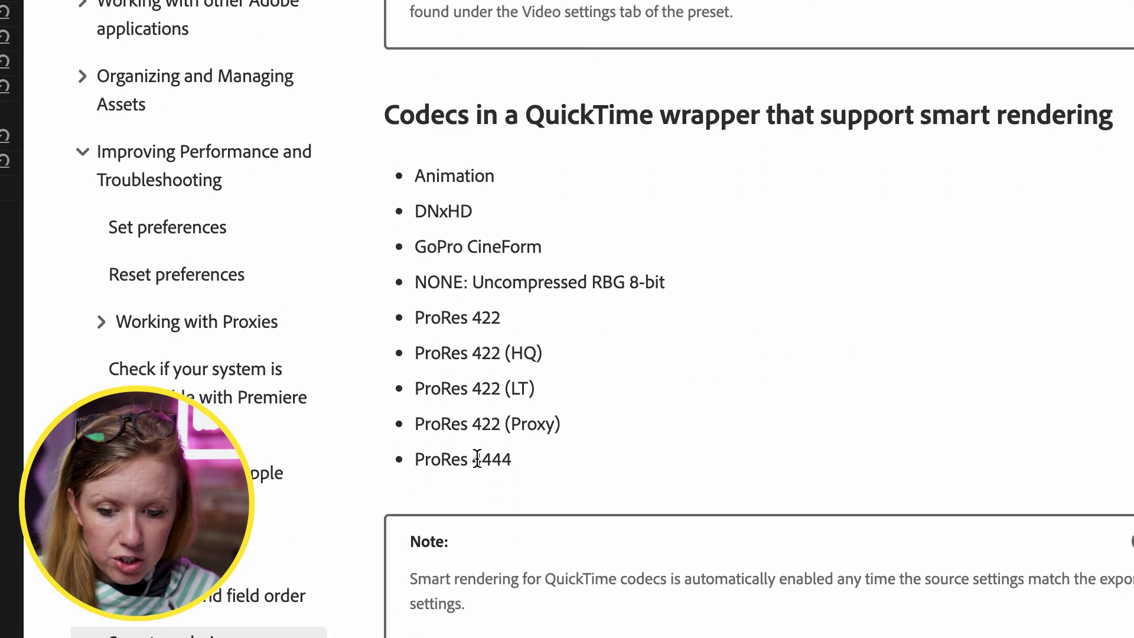
{"action": "scroll", "coordinate": [478, 459], "scroll_direction": "down", "scroll_amount": 12}
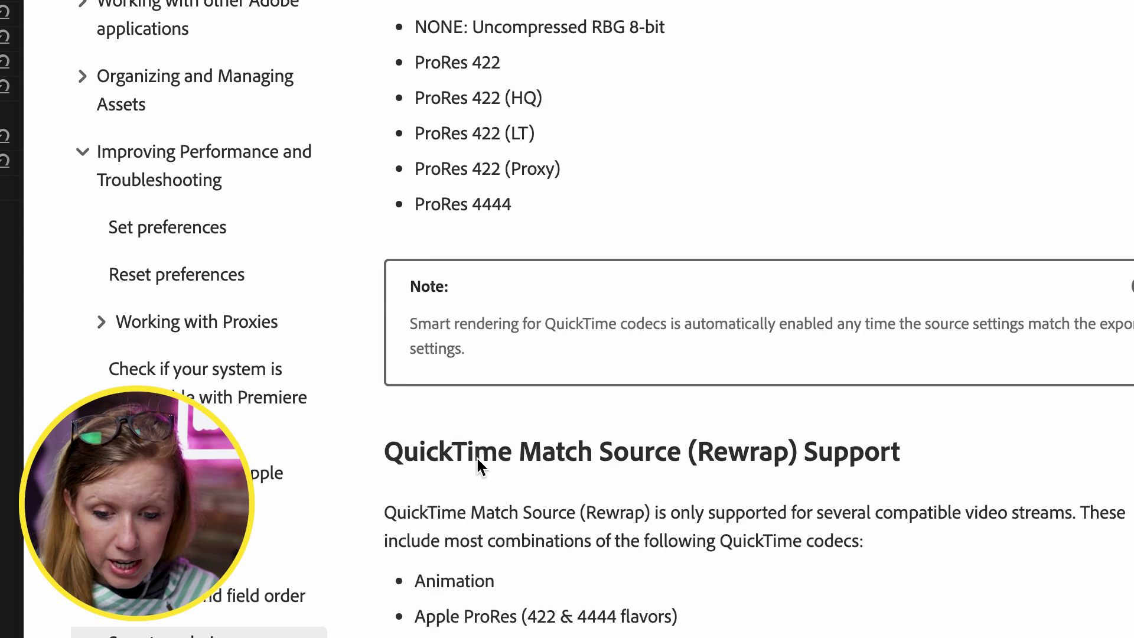
{"action": "scroll", "coordinate": [476, 456], "scroll_direction": "down", "scroll_amount": 2}
{"action": "scroll", "coordinate": [476, 456], "scroll_direction": "up", "scroll_amount": 10}
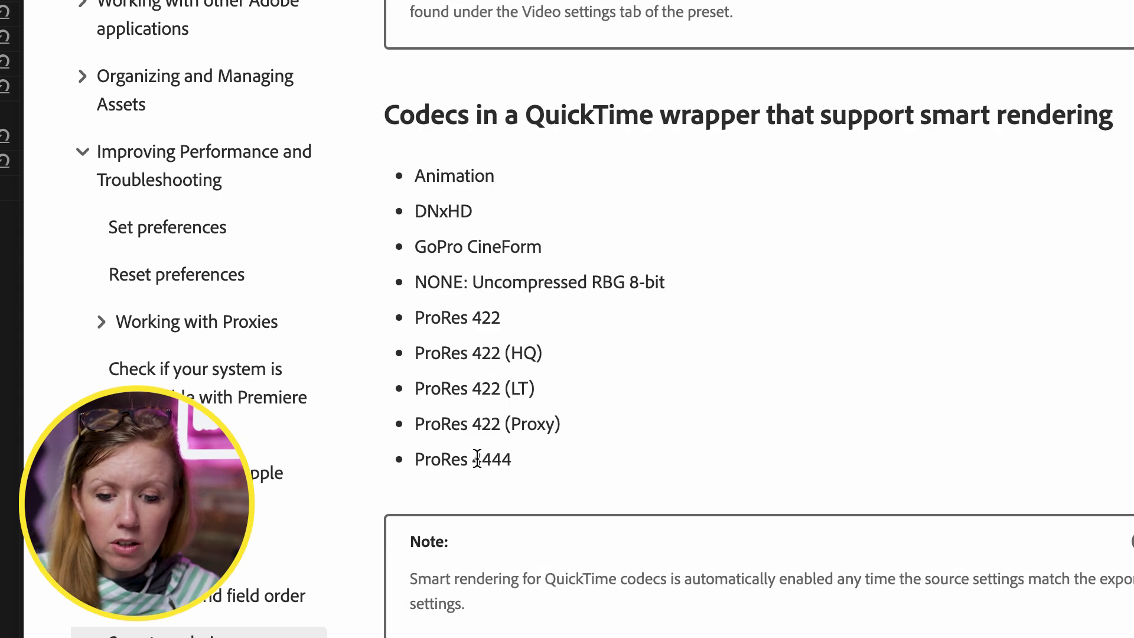
{"action": "scroll", "coordinate": [477, 459], "scroll_direction": "down", "scroll_amount": 5}
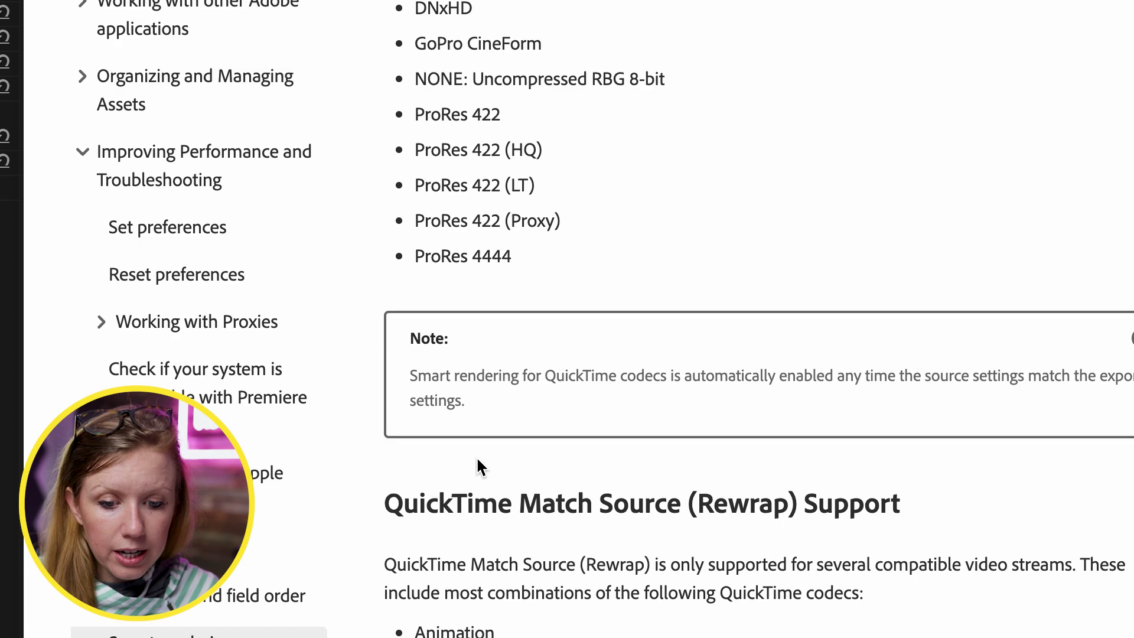
{"action": "scroll", "coordinate": [477, 459], "scroll_direction": "down", "scroll_amount": 15}
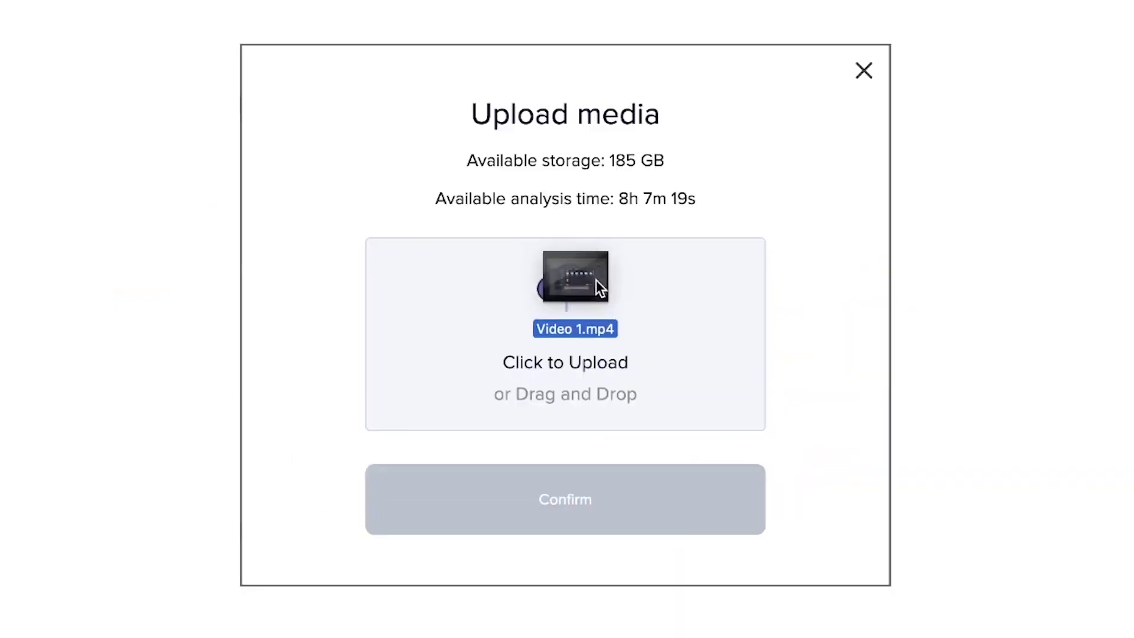
Upload Video 1.mp4, search 'aerial view' and step through the next three matching moments
{"action": "left_click_drag", "start_coordinate": [597, 280], "coordinate": [593, 307]}
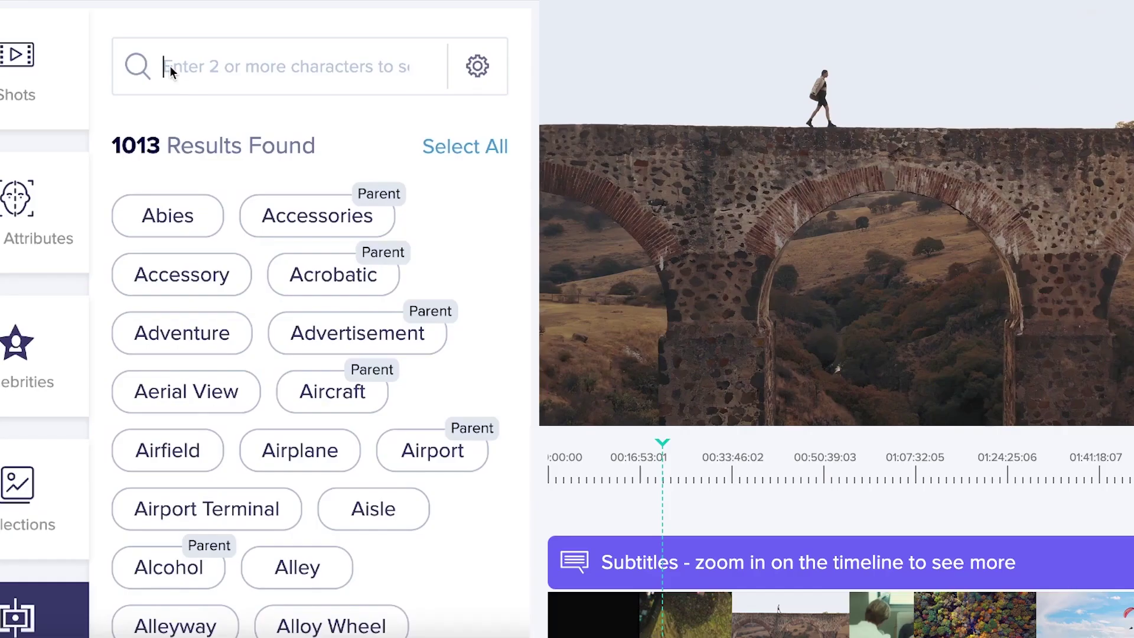
{"action": "type", "text": "aerial view"}
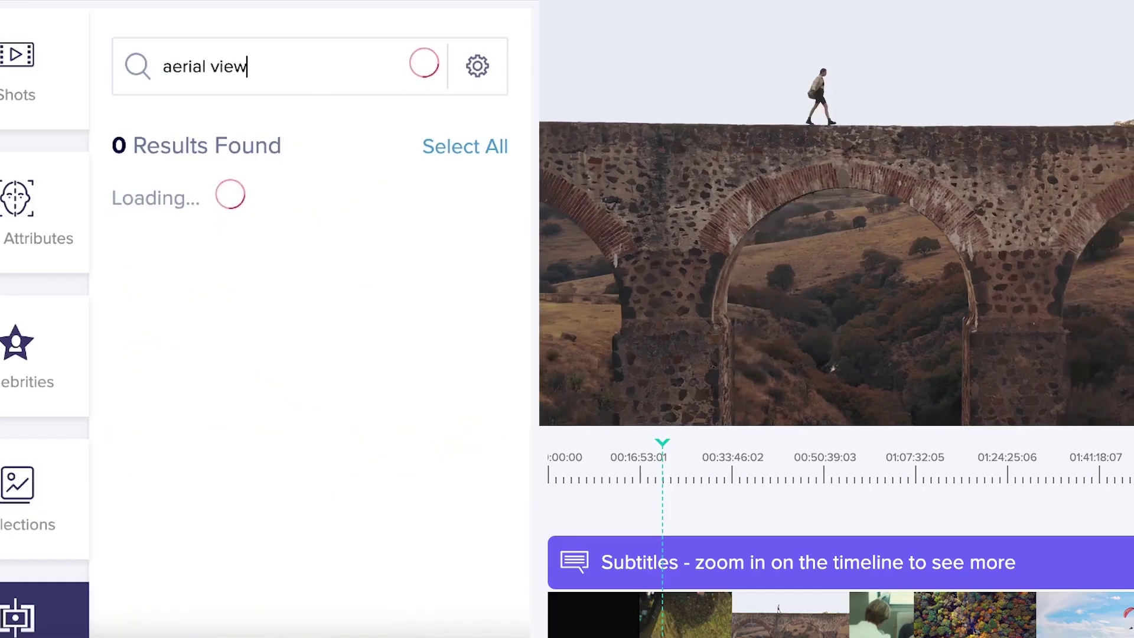
{"action": "left_click", "coordinate": [228, 217]}
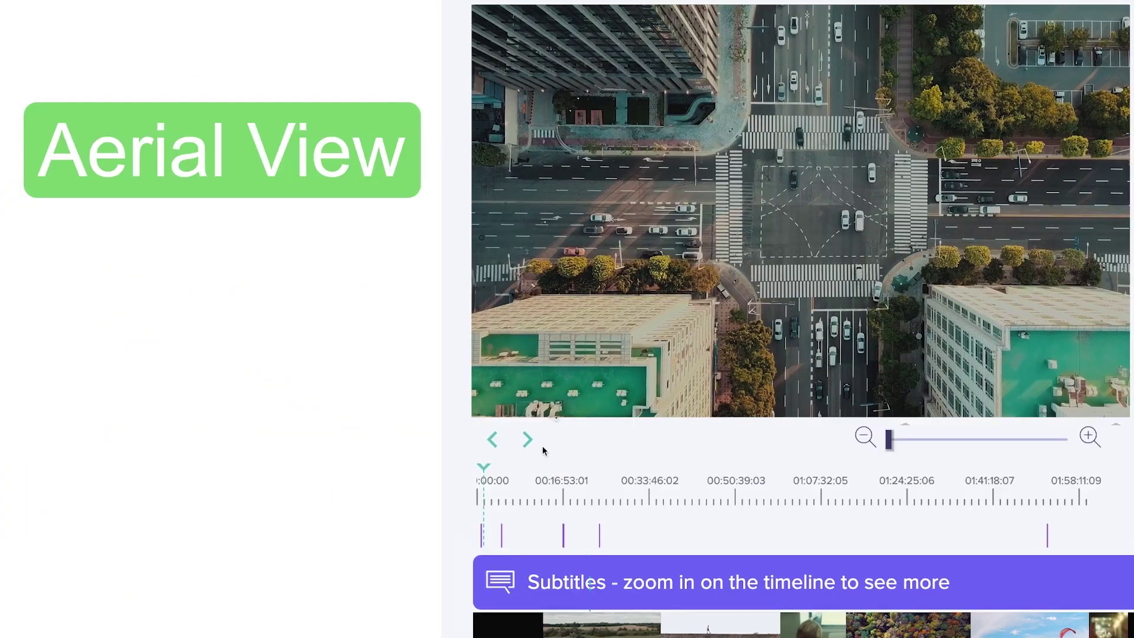
{"action": "left_click", "coordinate": [527, 440]}
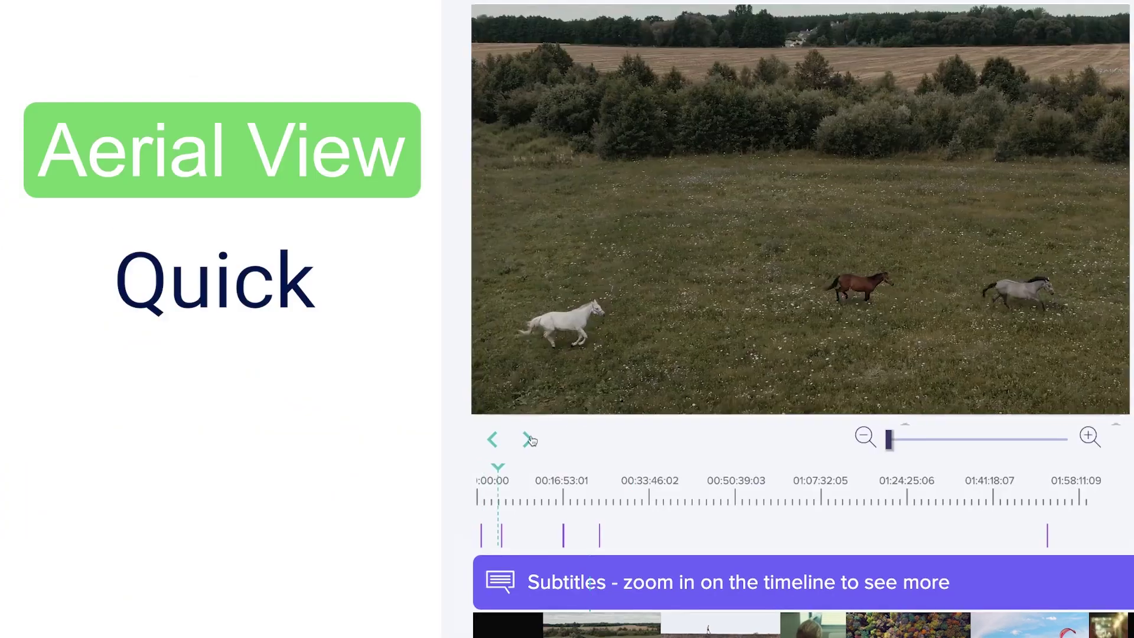
{"action": "left_click", "coordinate": [528, 440]}
{"action": "left_click", "coordinate": [528, 440]}
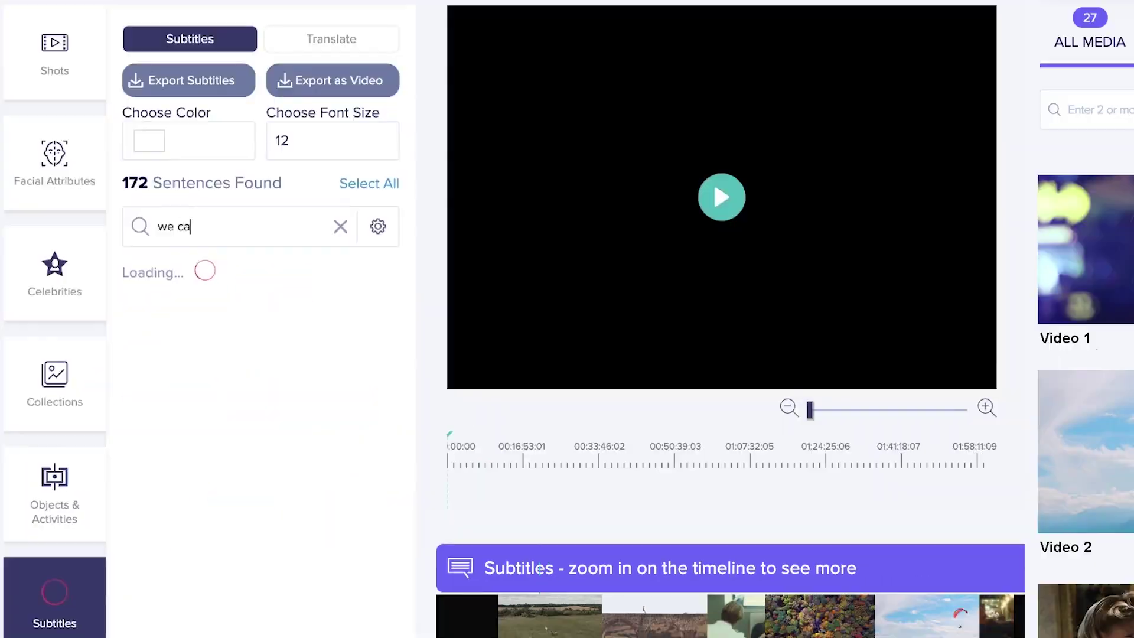
Play the video from a matching subtitle sentence, then browse the Spanish subtitle list
{"action": "left_click", "coordinate": [365, 463]}
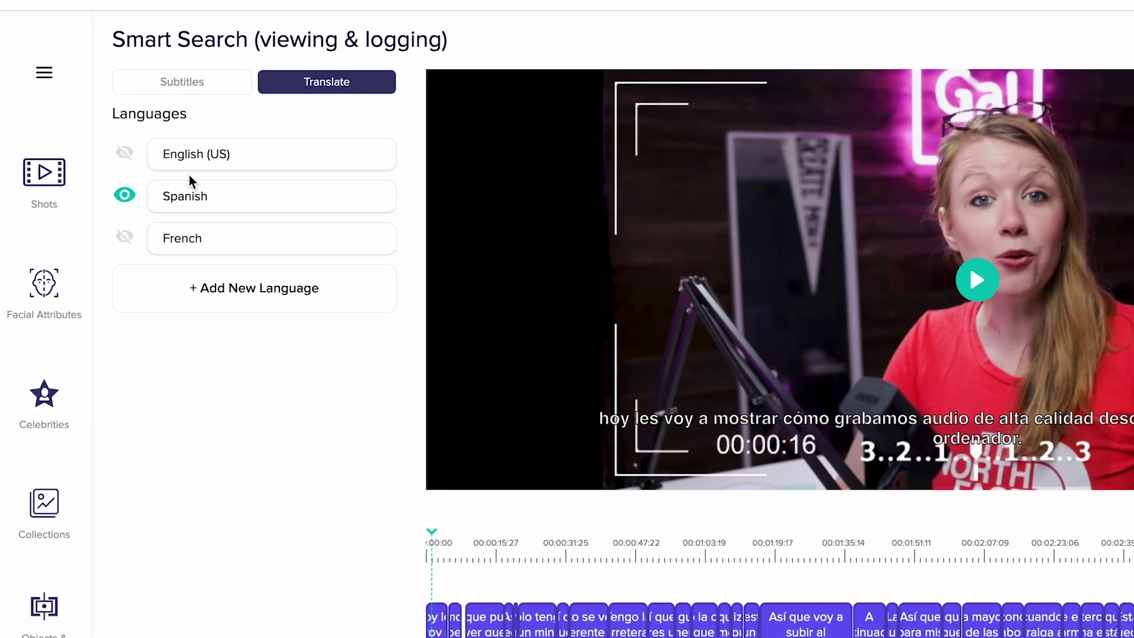
{"action": "left_click", "coordinate": [179, 89]}
{"action": "scroll", "coordinate": [280, 440], "scroll_direction": "down", "scroll_amount": 5}
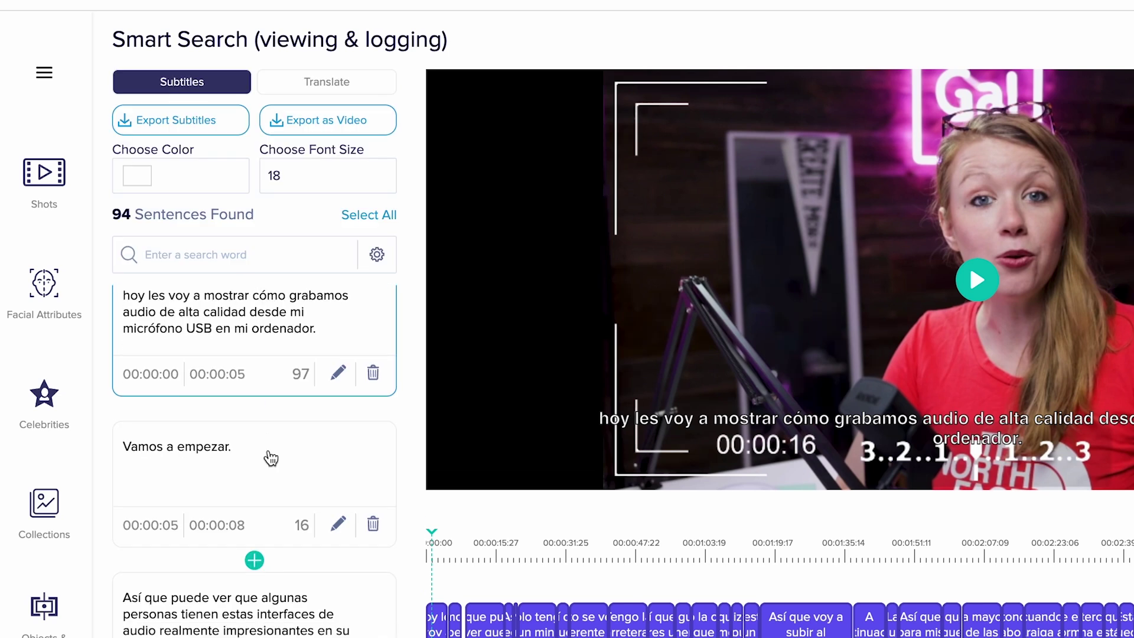